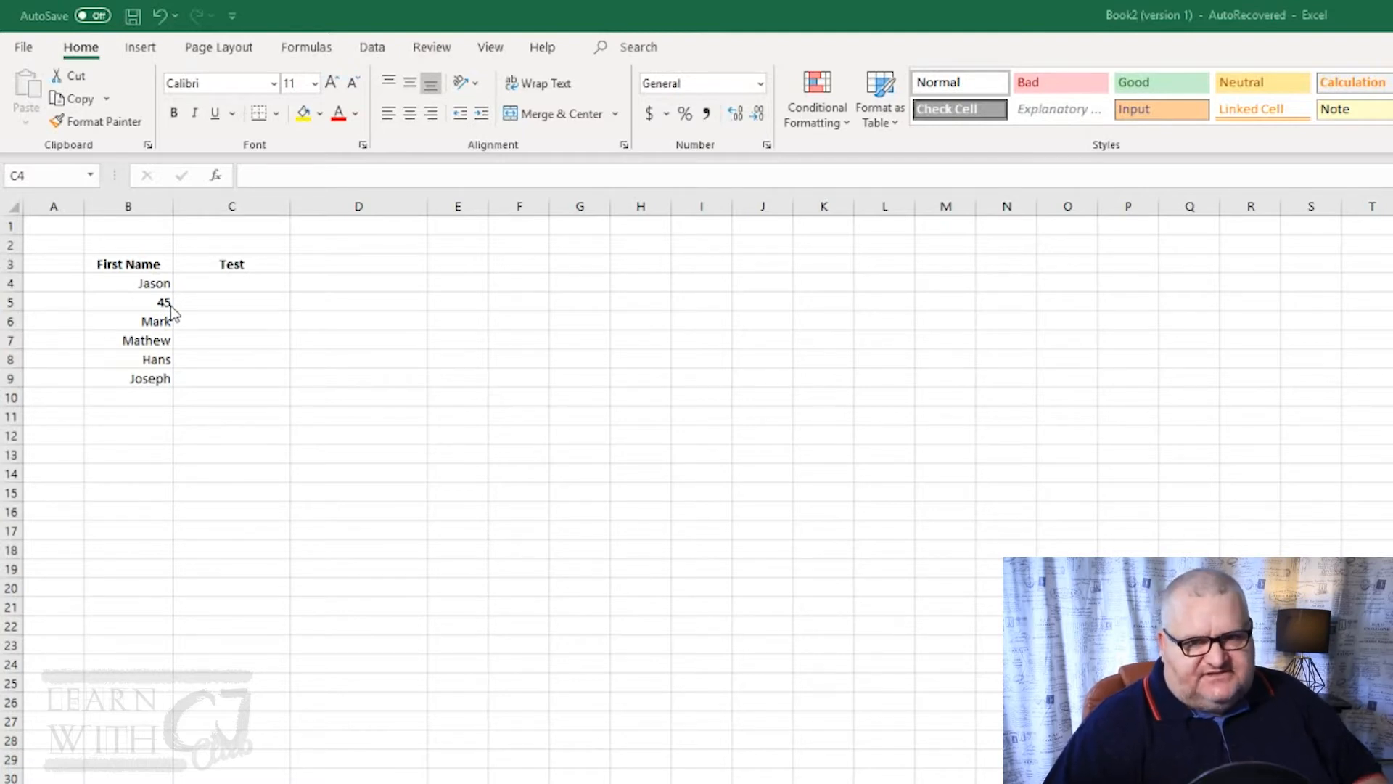
# Step: Enter =ISTEXT(B4) in C4 so the test for Jason returns TRUE
pyautogui.moveTo(210, 286); pyautogui.dragTo(231, 378)
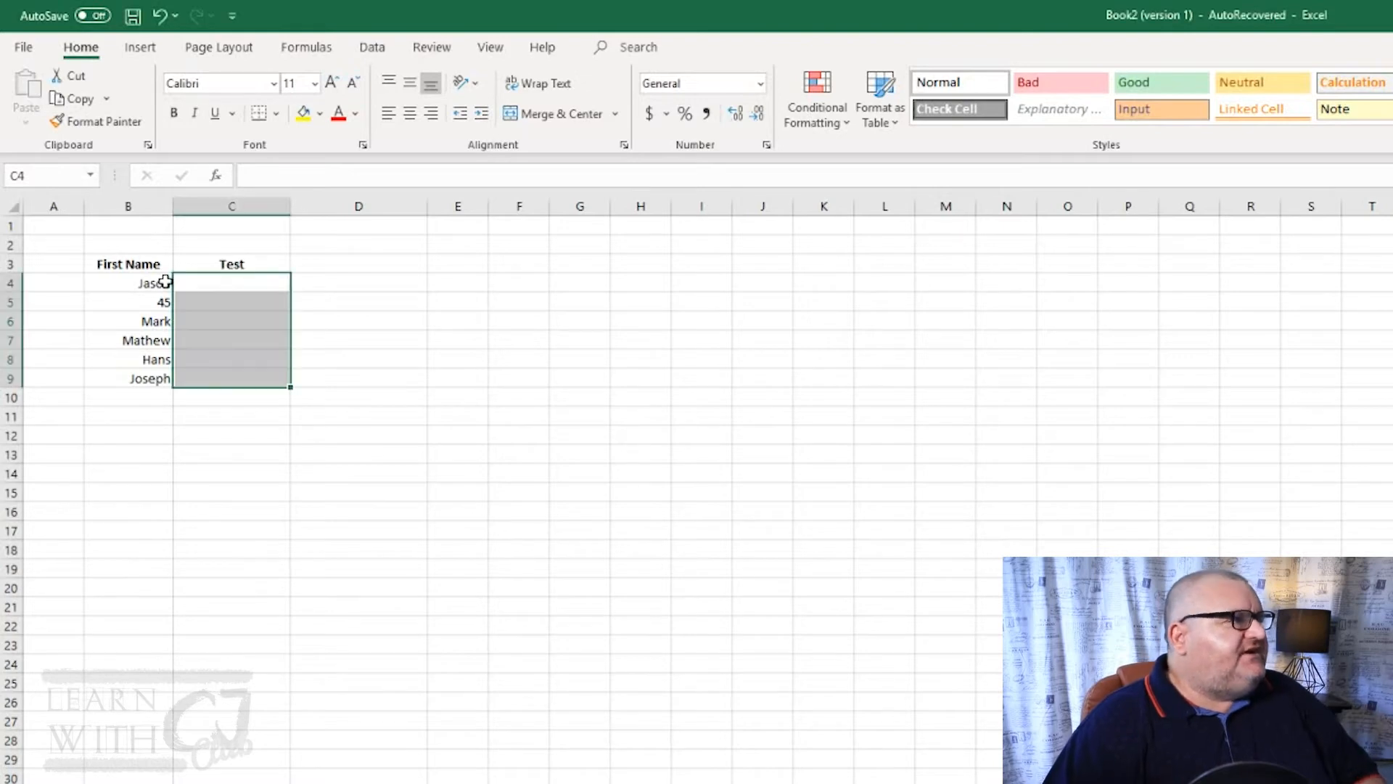
pyautogui.click(195, 281)
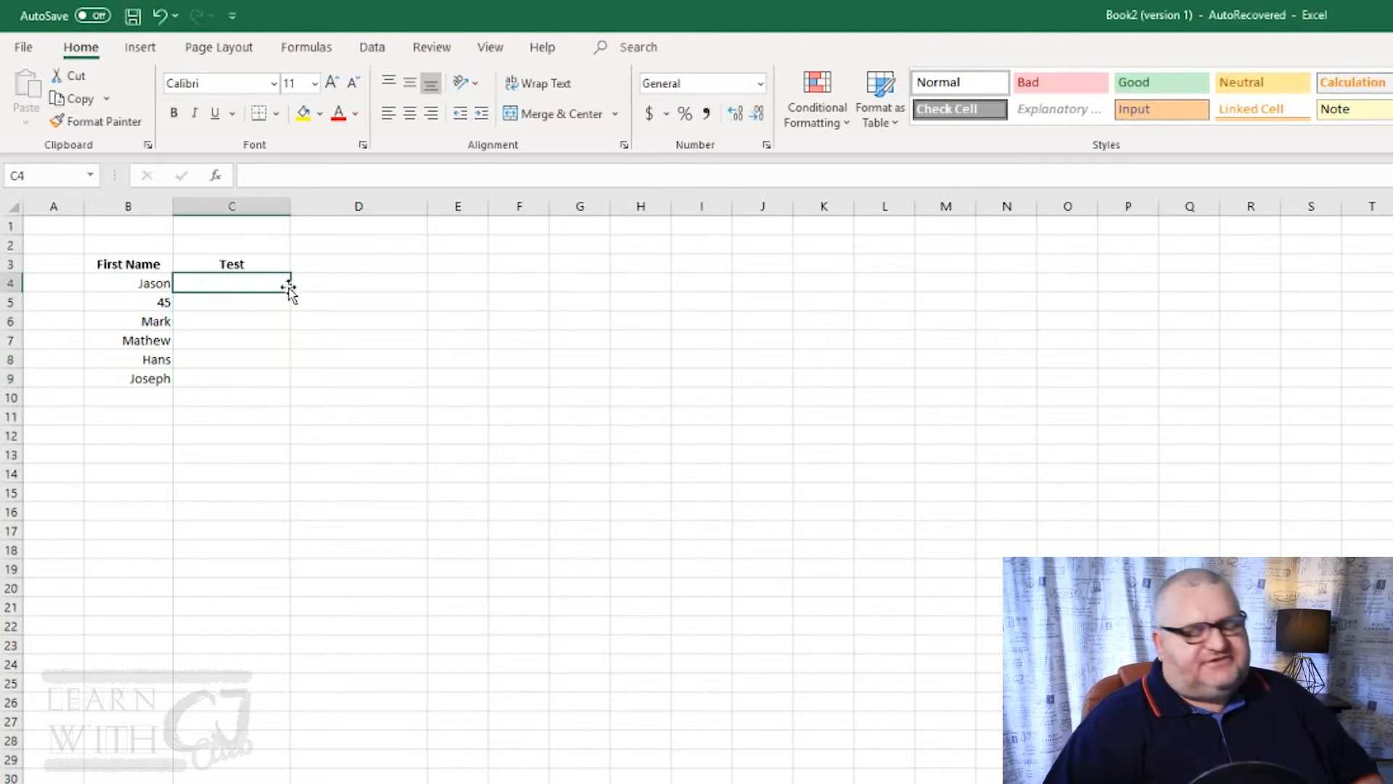
pyautogui.write('istext')
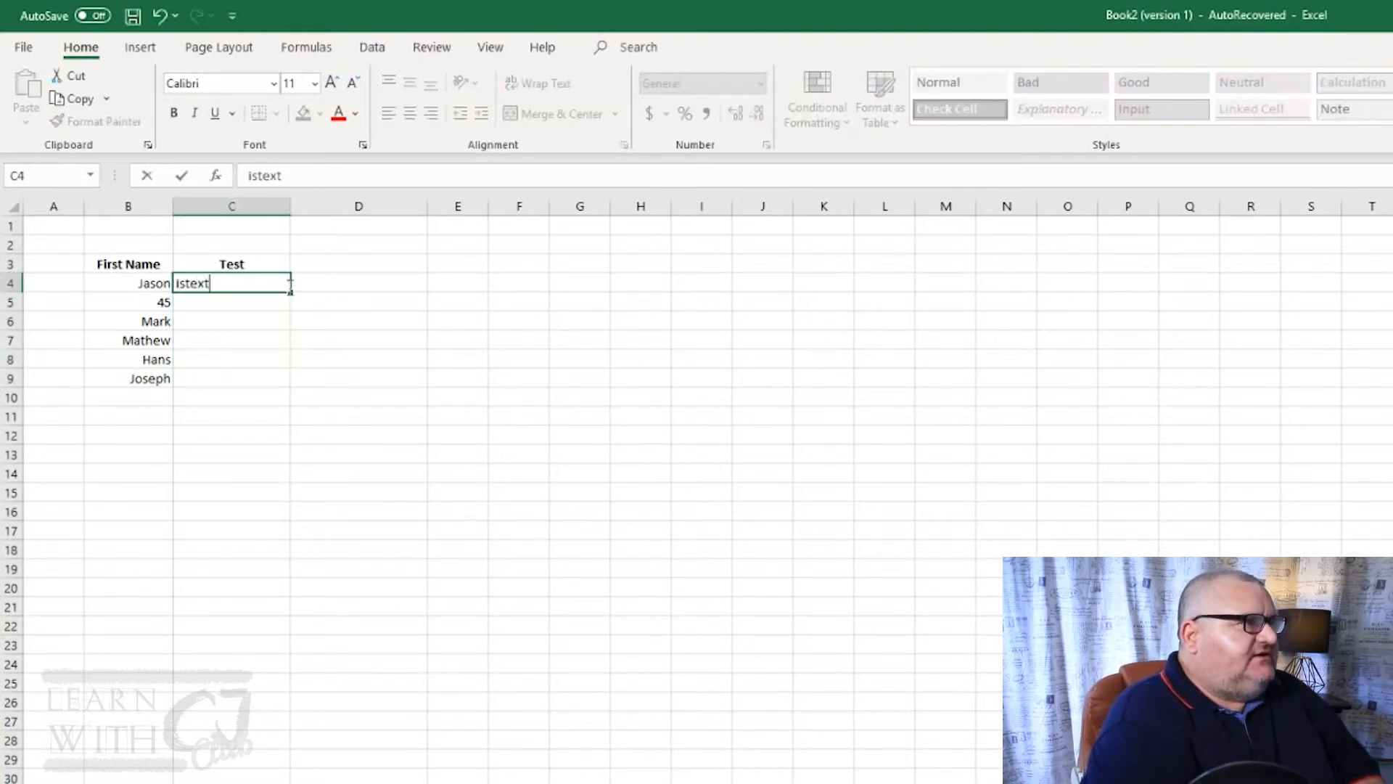
pyautogui.press('BackSpace')
pyautogui.press('BackSpace')
pyautogui.press('BackSpace')
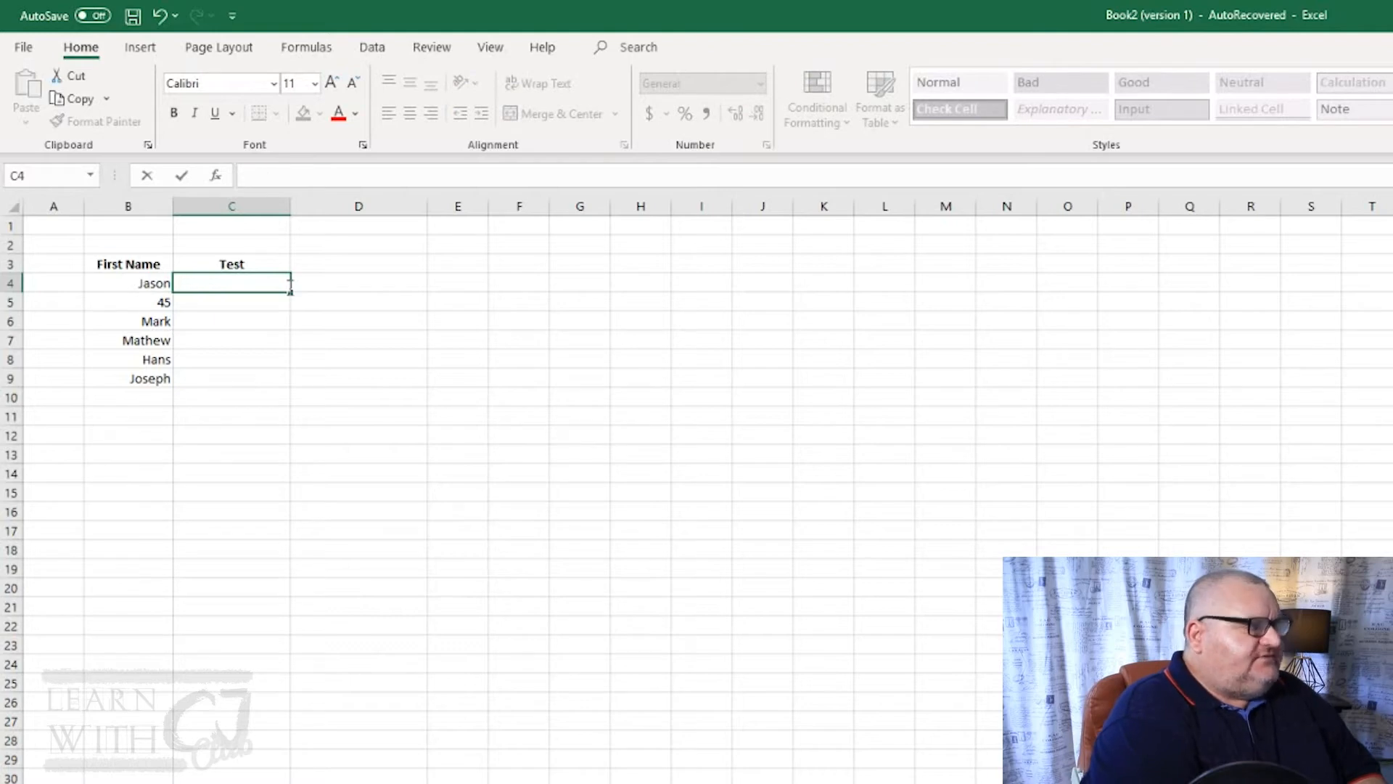
pyautogui.write('=uis')
pyautogui.press('BackSpace')
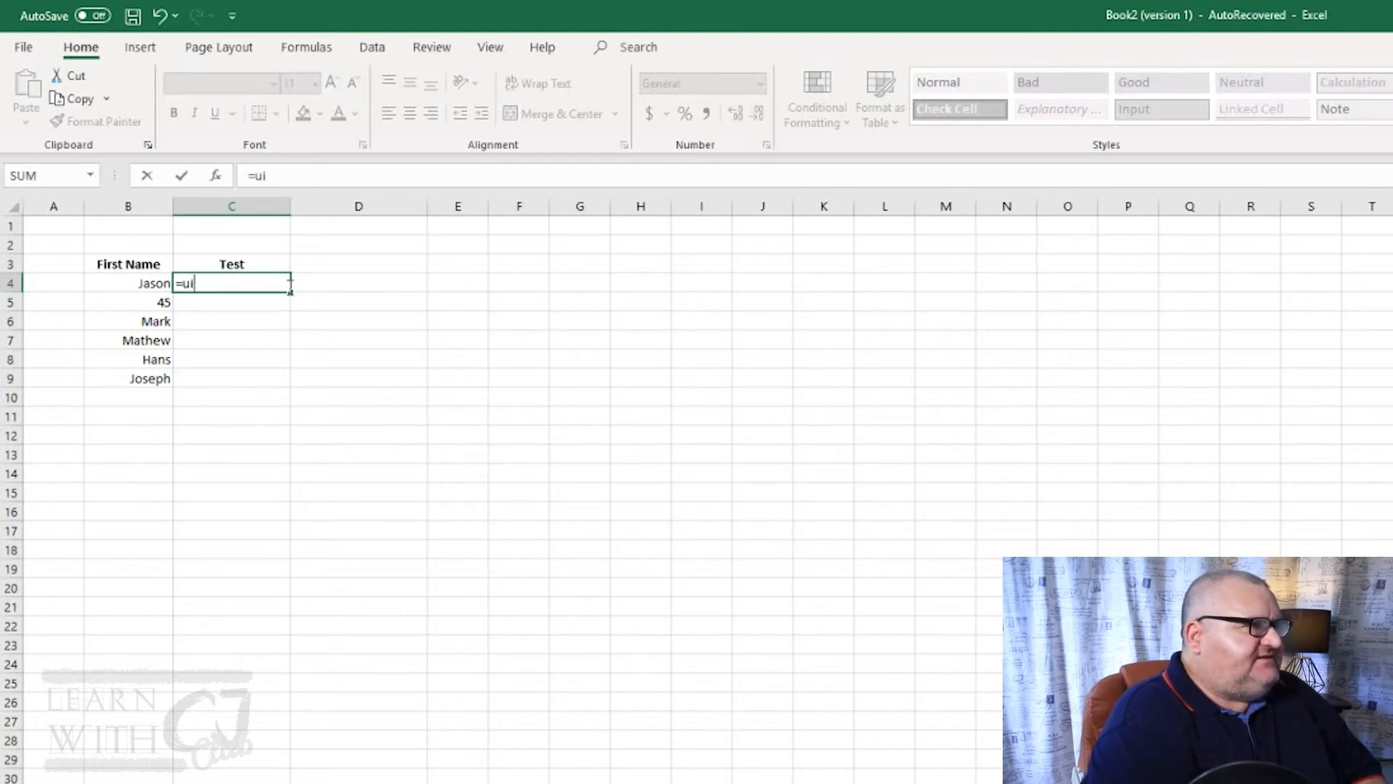
pyautogui.press('BackSpace')
pyautogui.write('istext')
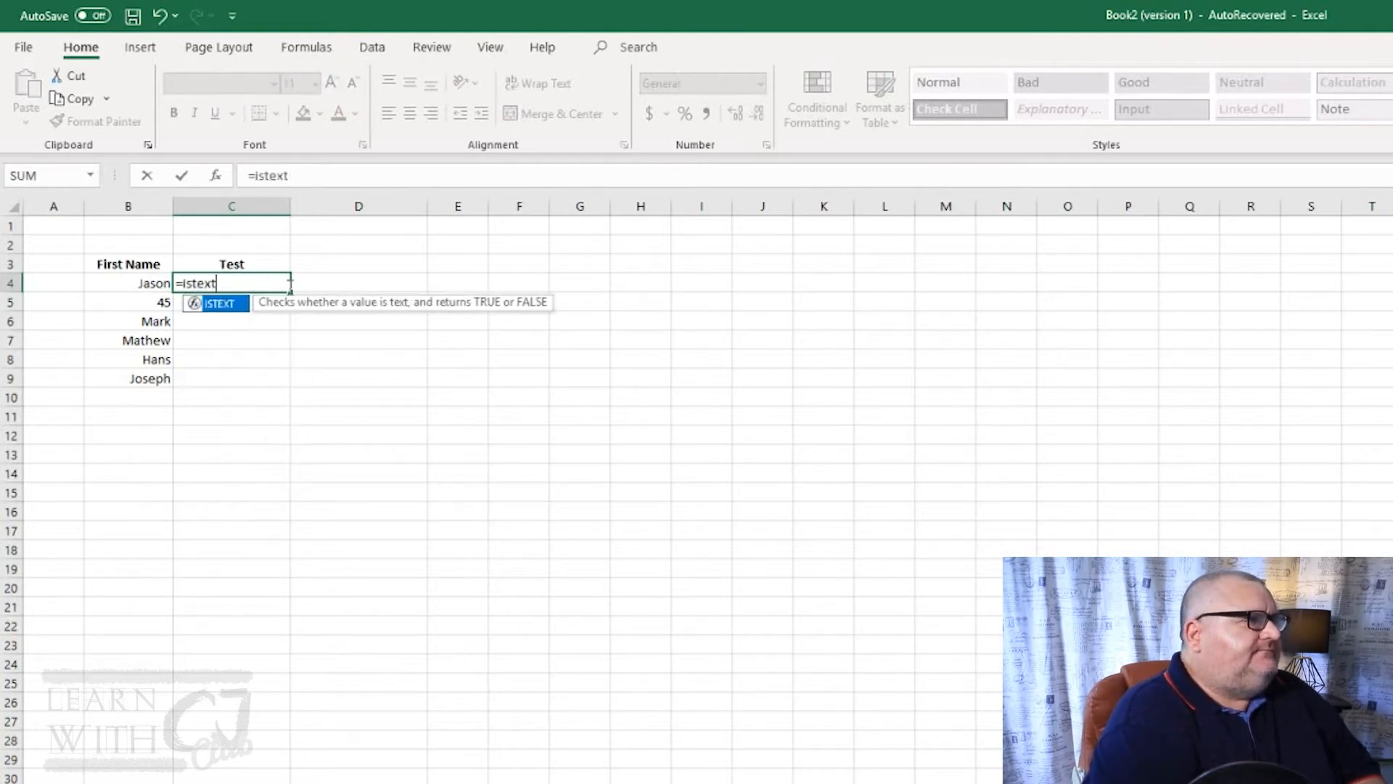
pyautogui.write('(')
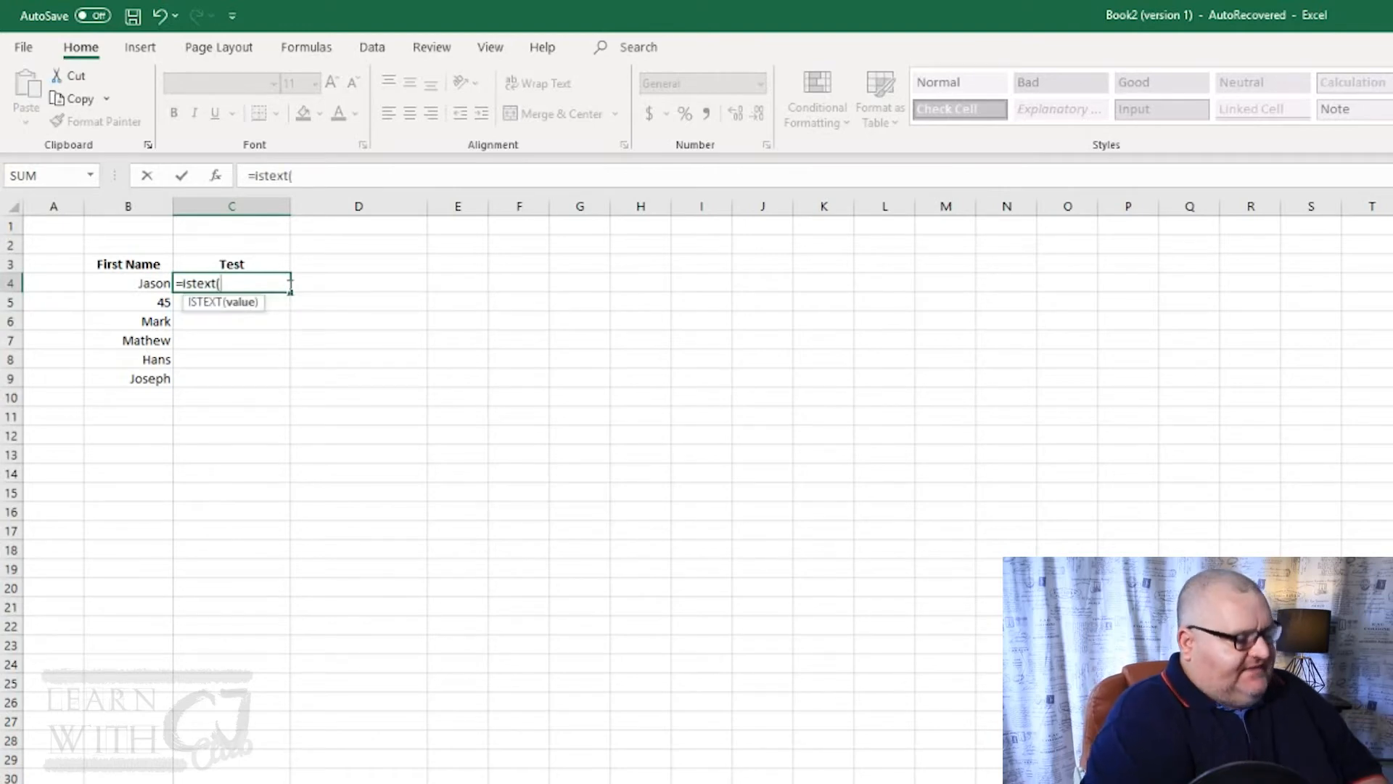
pyautogui.write('b4')
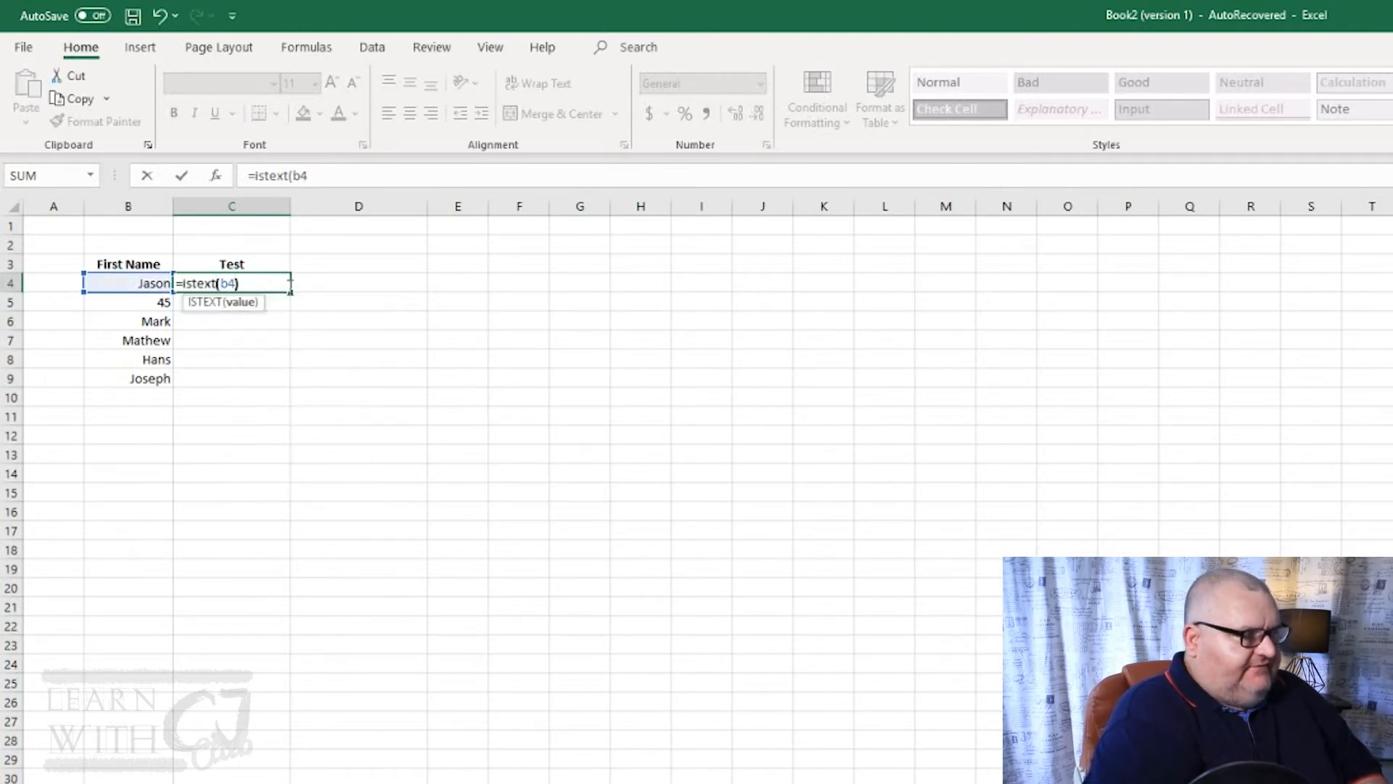
pyautogui.write(')')
pyautogui.press('Return')
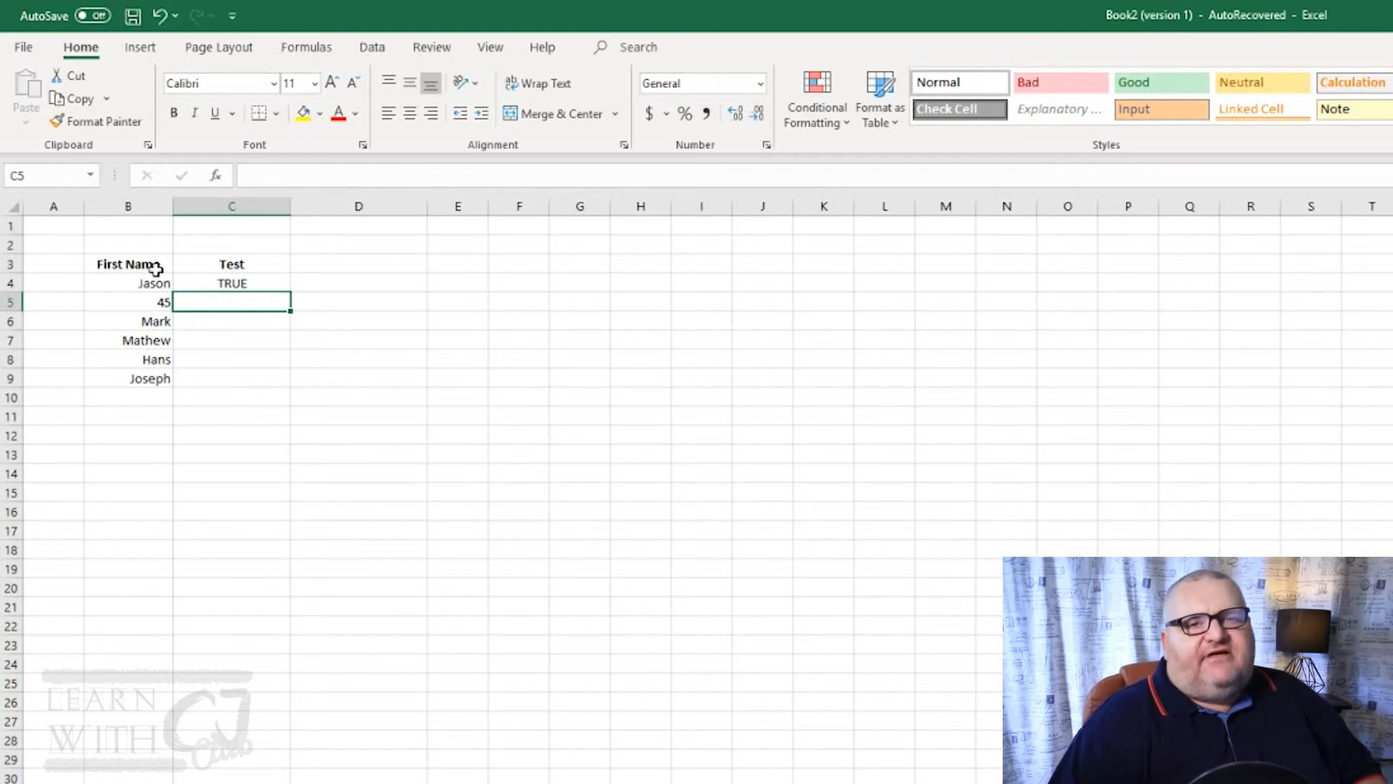
pyautogui.click(251, 277)
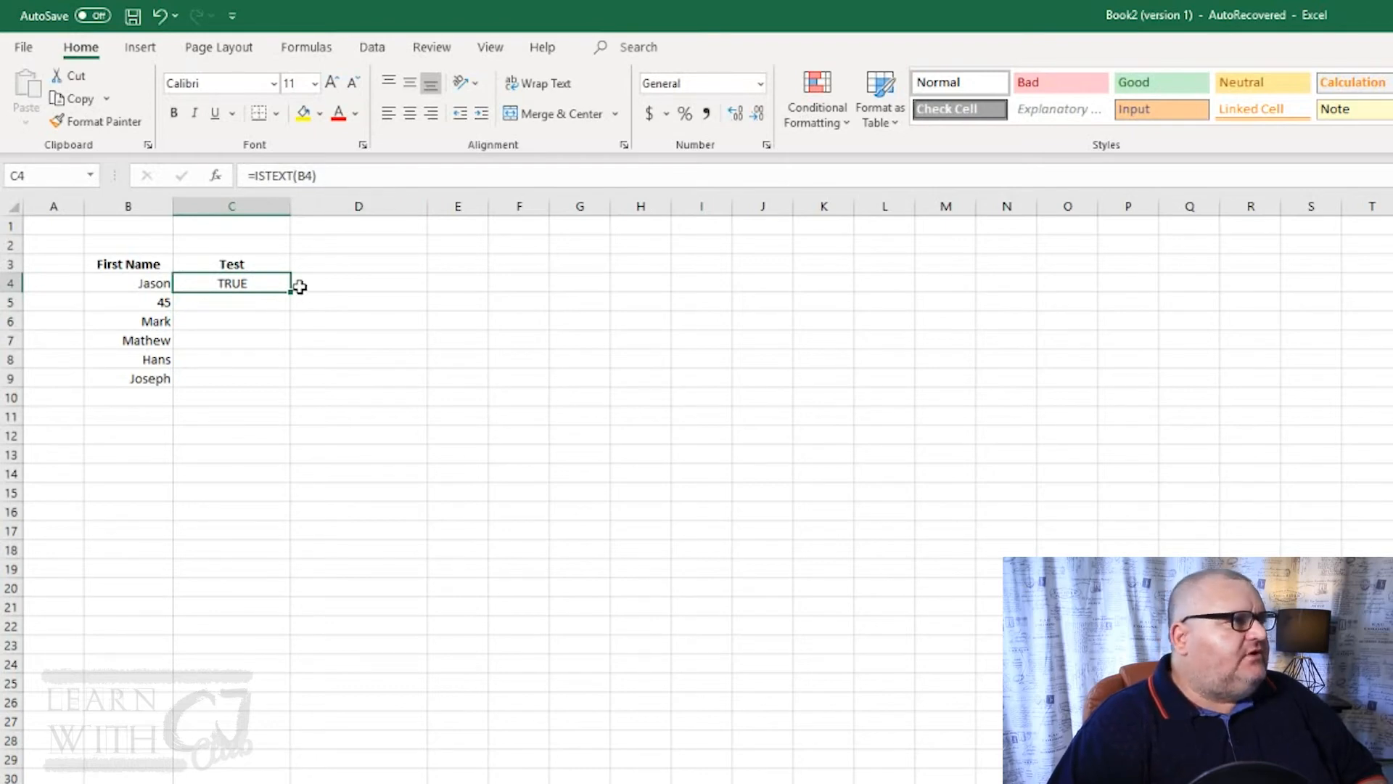
# Step: Fill the ISTEXT formula down from C4 through C9 for every name
pyautogui.moveTo(291, 293); pyautogui.dragTo(291, 390)
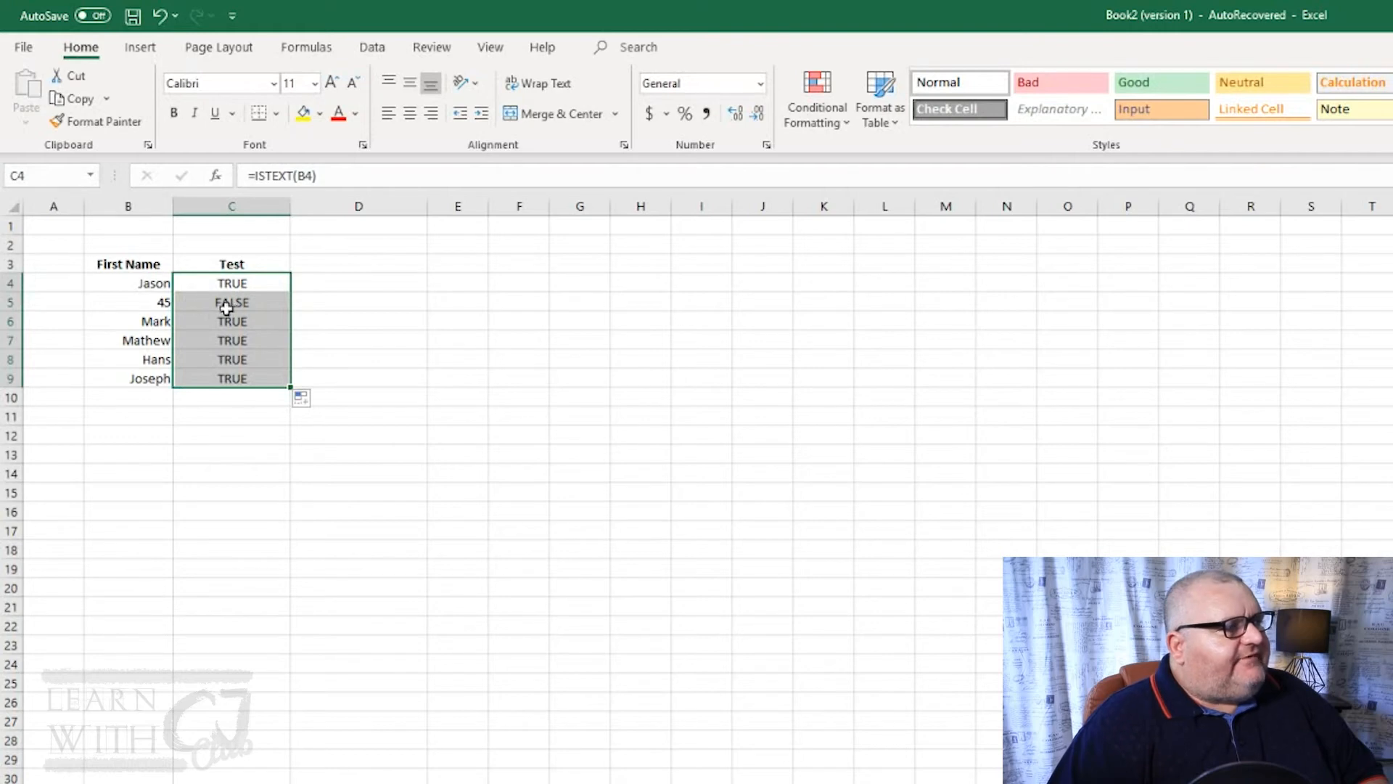
pyautogui.click(233, 396)
pyautogui.click(242, 346)
pyautogui.click(153, 320)
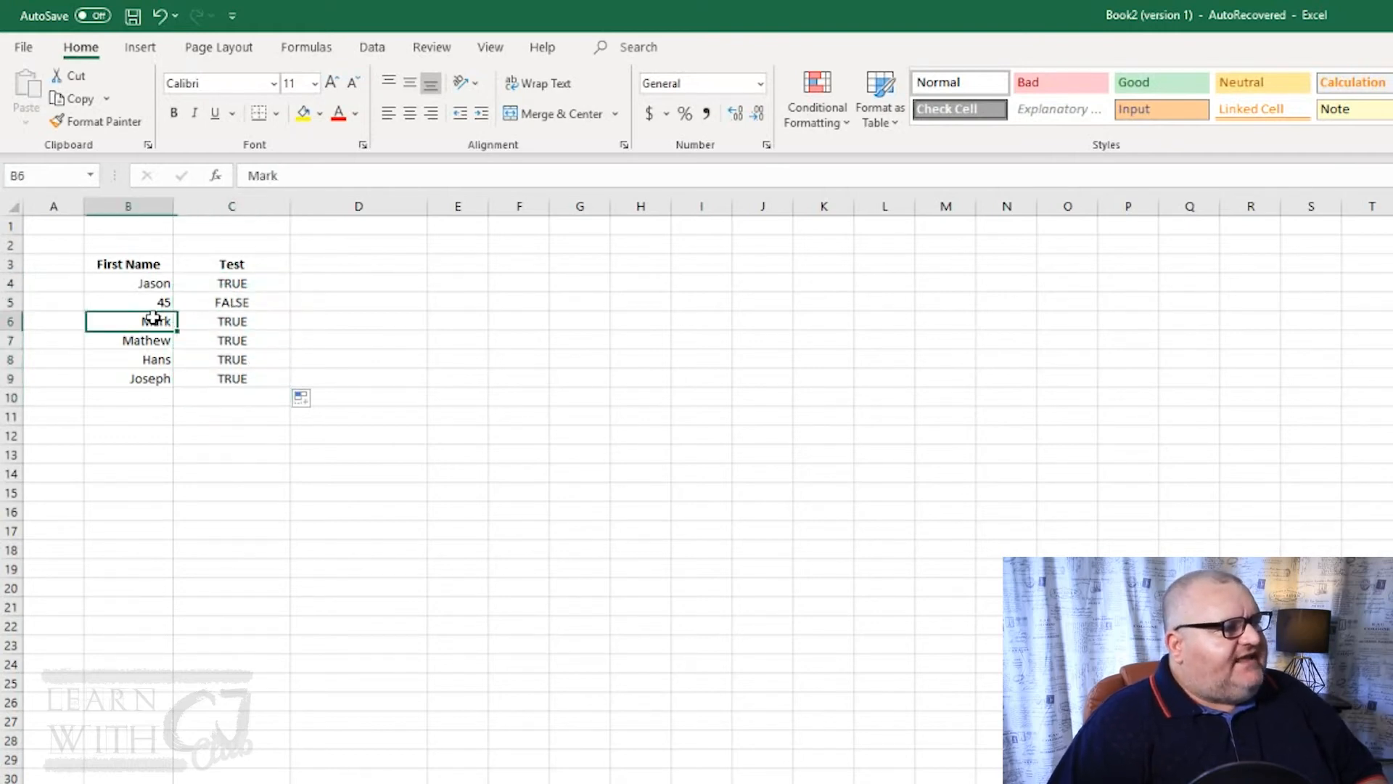
# Step: Inspect the copied formulas in C6 and C7 and the FALSE result for 45 in B5
pyautogui.click(249, 328)
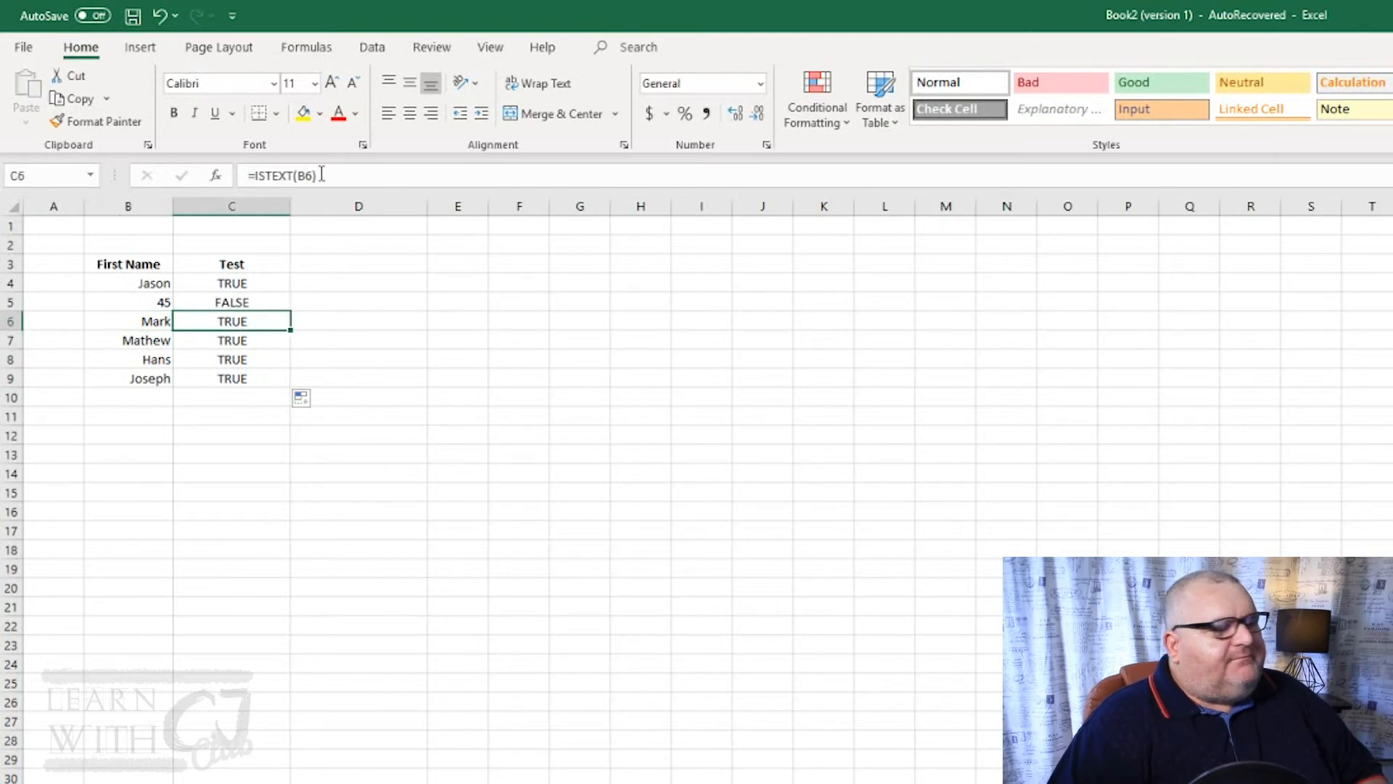
pyautogui.click(249, 342)
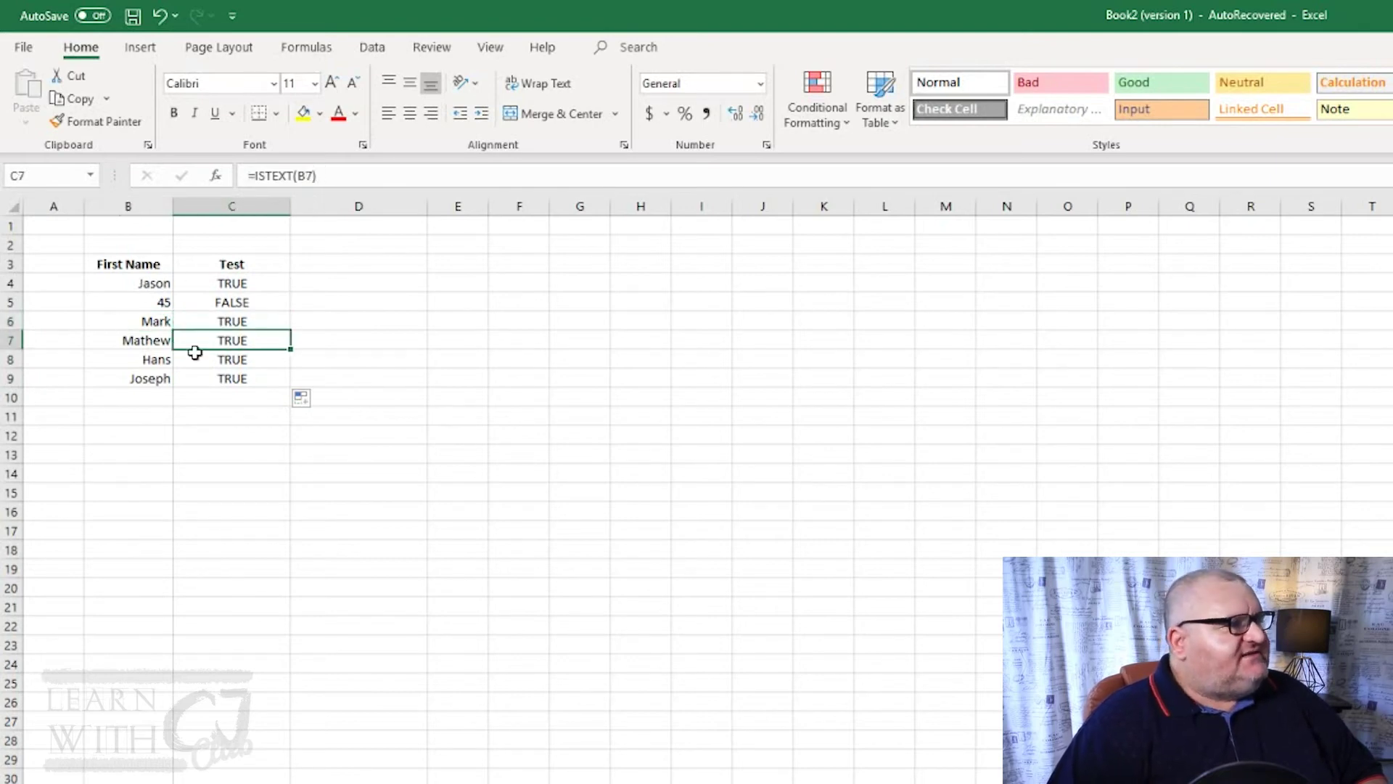
pyautogui.click(228, 302)
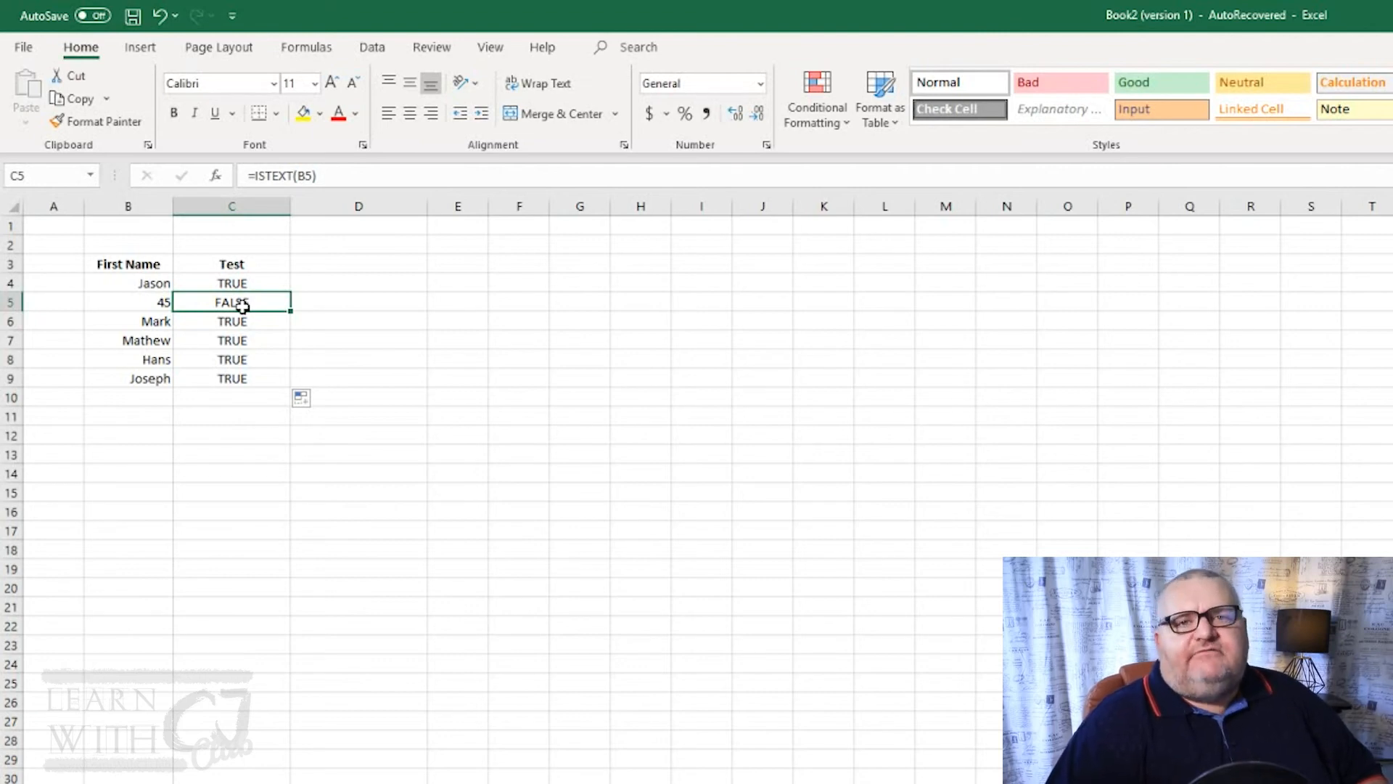
pyautogui.click(148, 300)
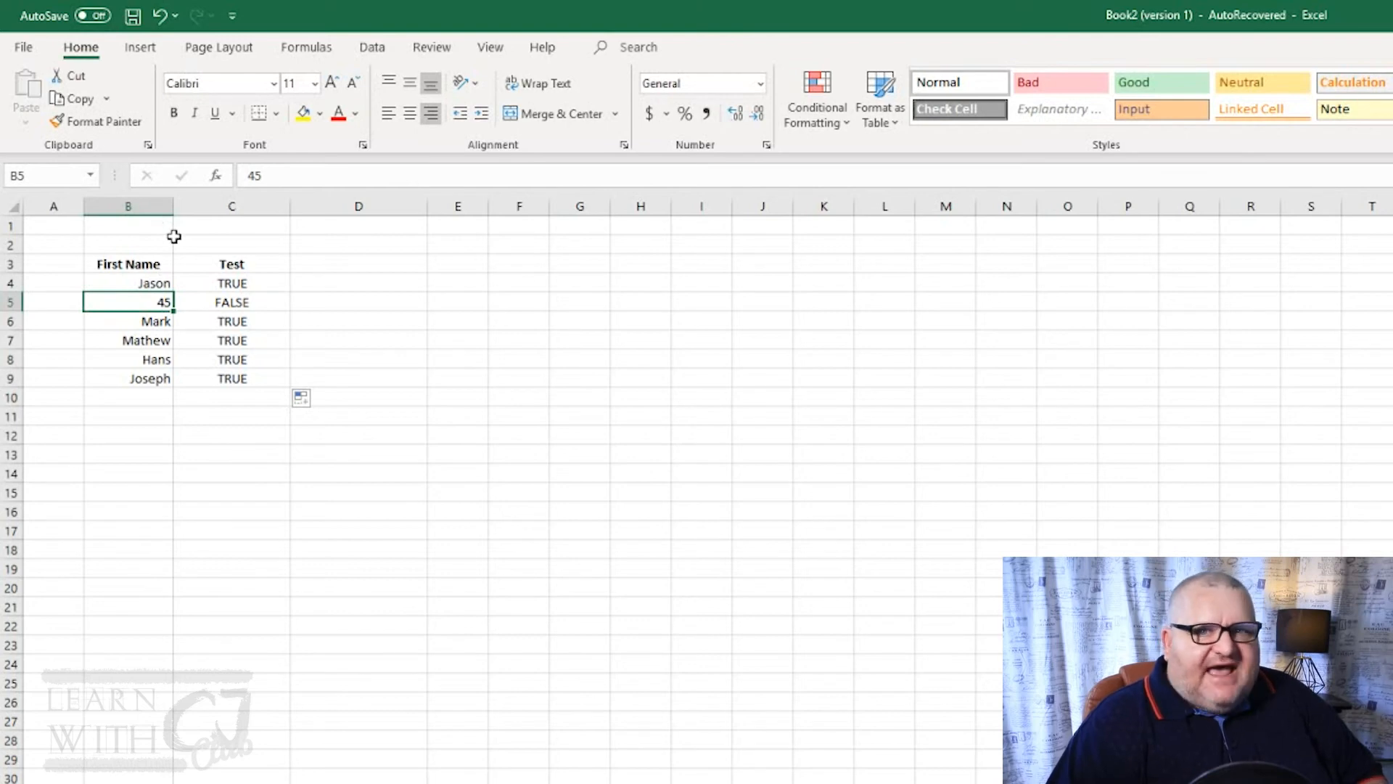
# Step: Re-enter B5 as '45 with a leading apostrophe so C5 flips to TRUE
pyautogui.click(249, 178)
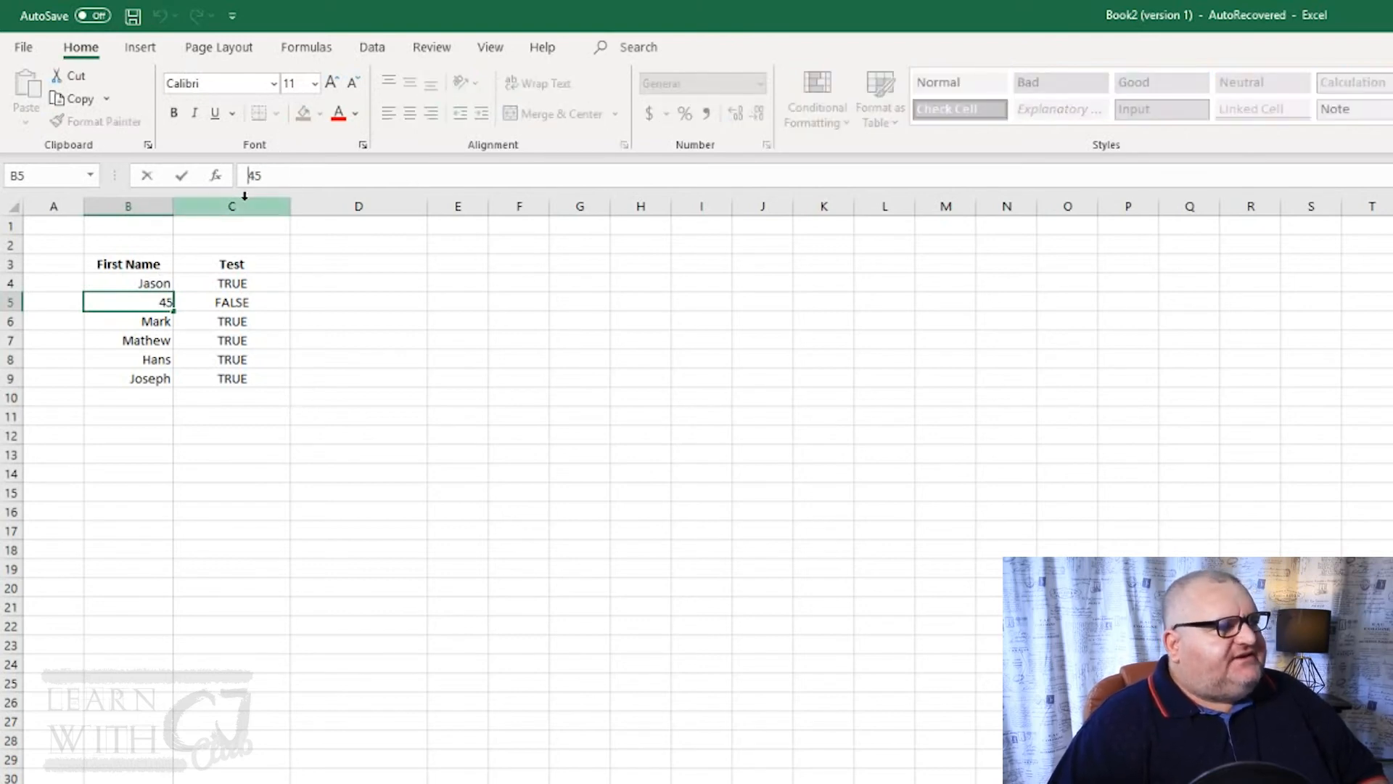
pyautogui.write("'")
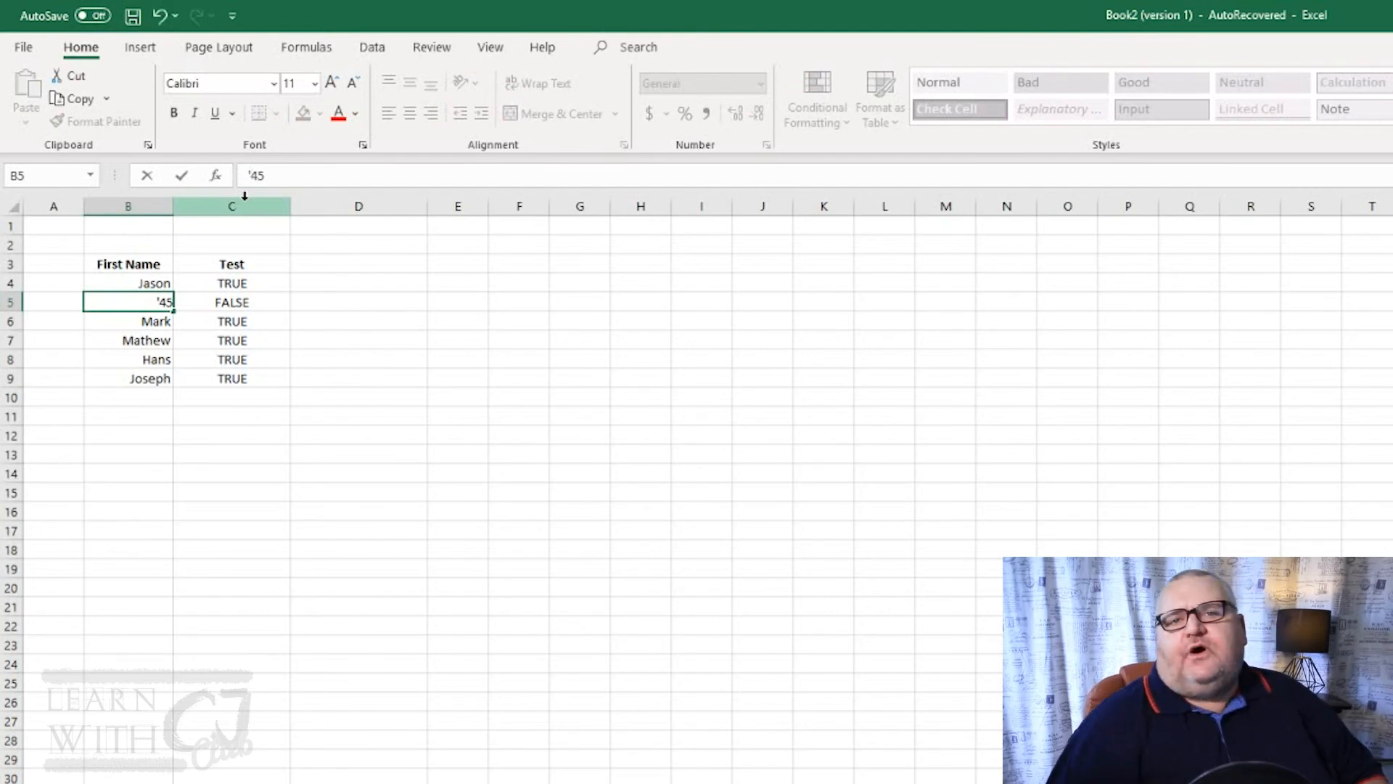
pyautogui.press('Return')
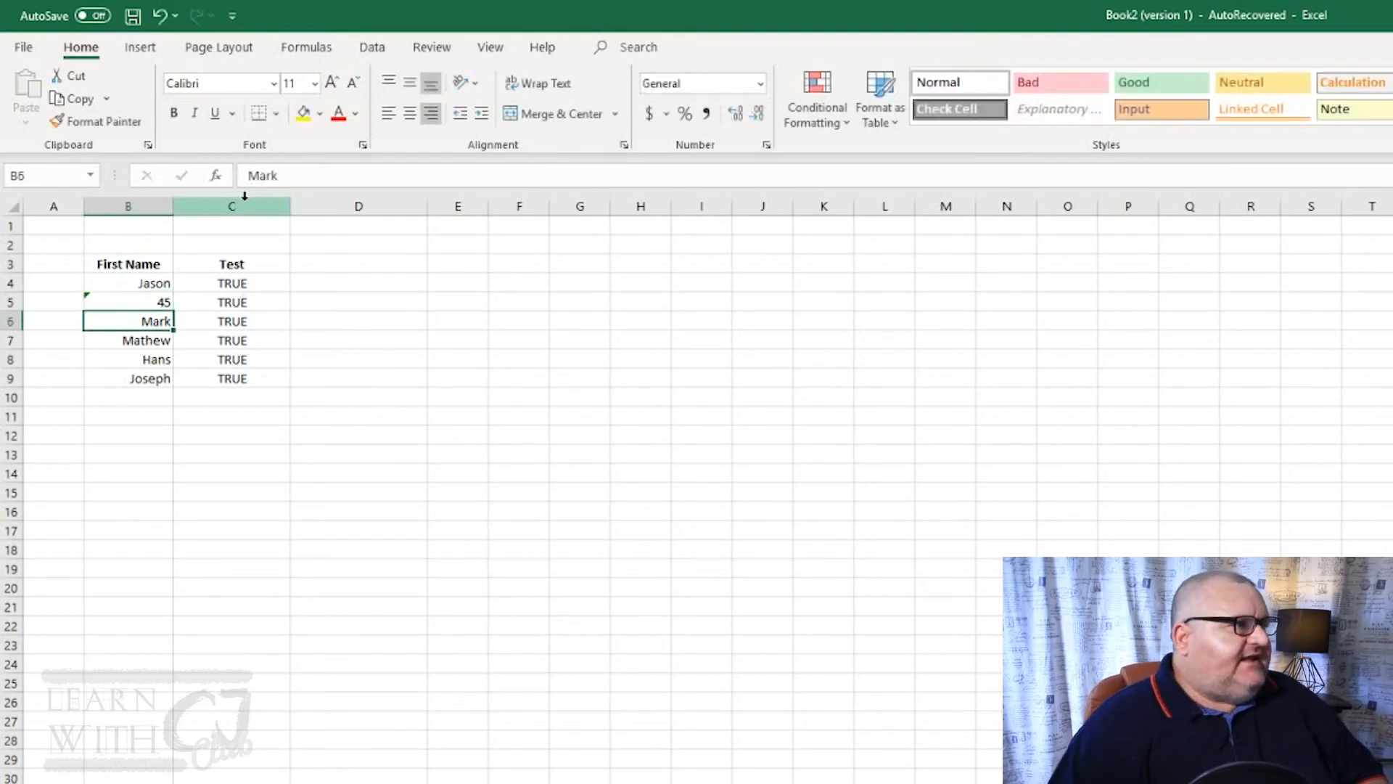
pyautogui.click(235, 305)
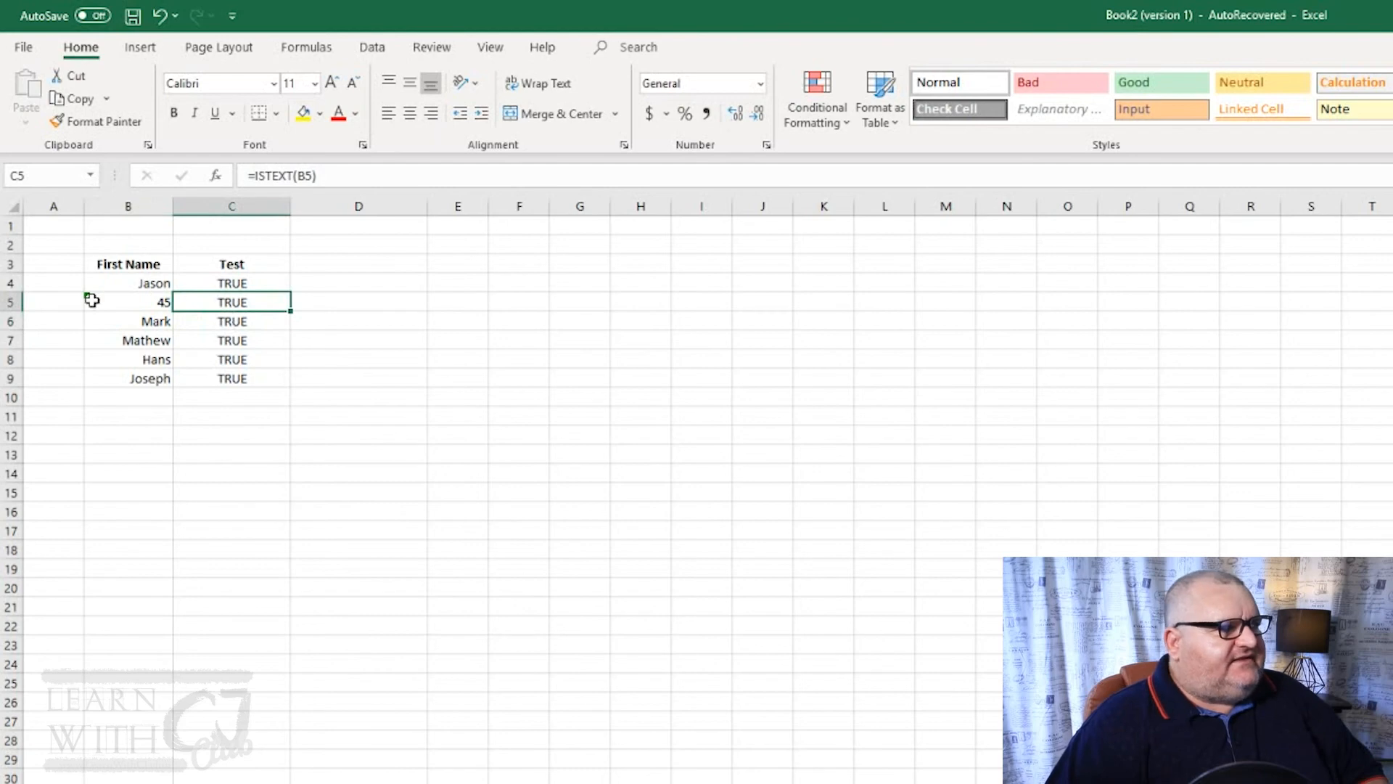